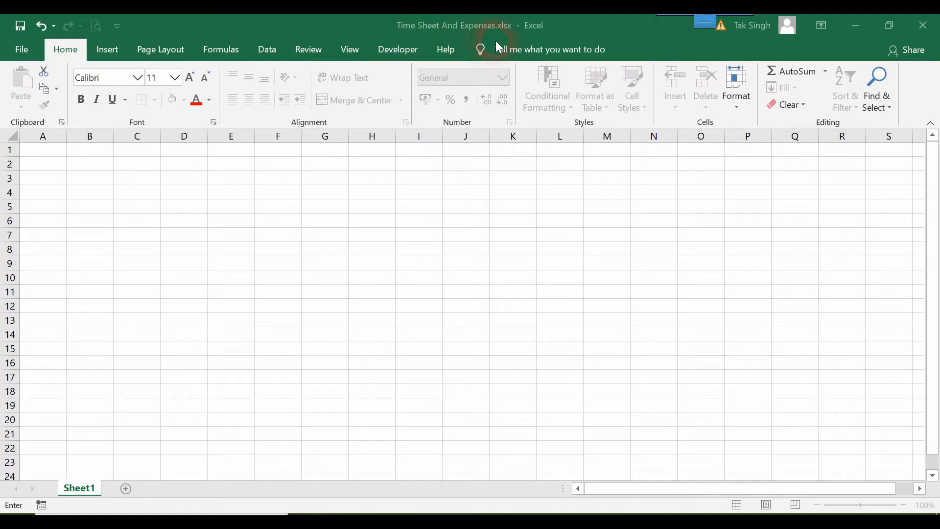
Enter Monday in A1 of Sheet1 and autofill the weekday series down to Sunday in A7.
click(268, 251)
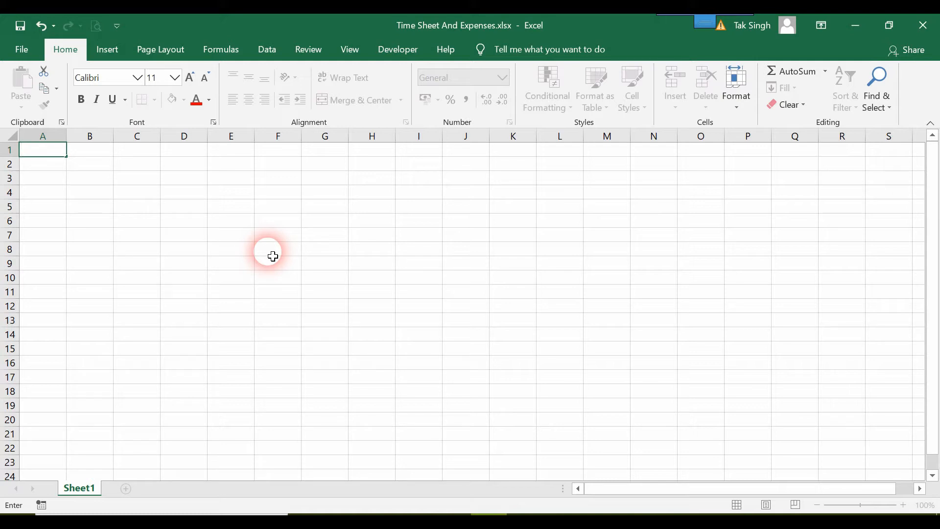
text(Monday)
key(Return)
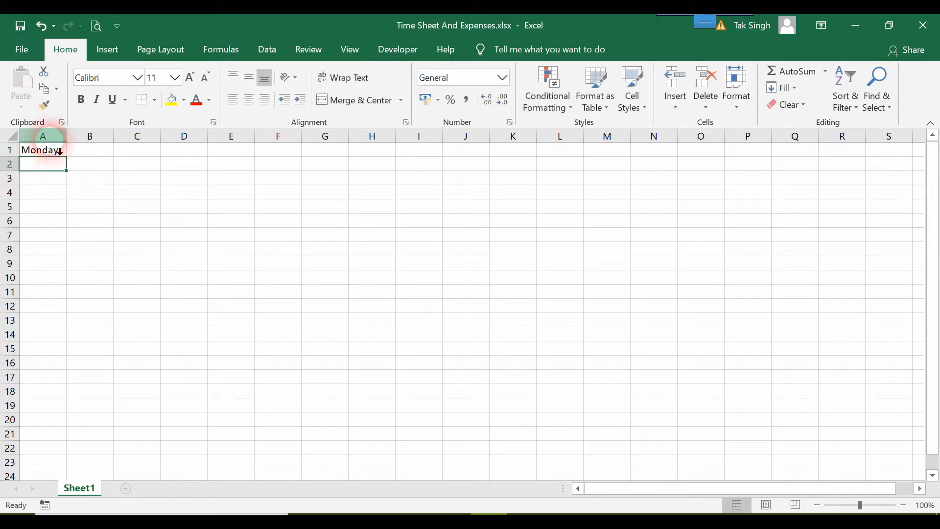
click(56, 151)
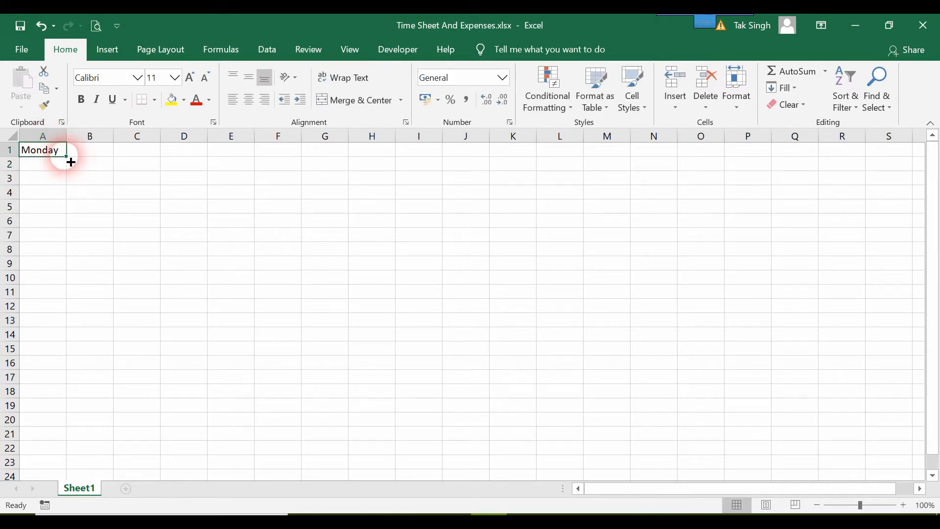
drag(71, 162, 62, 239)
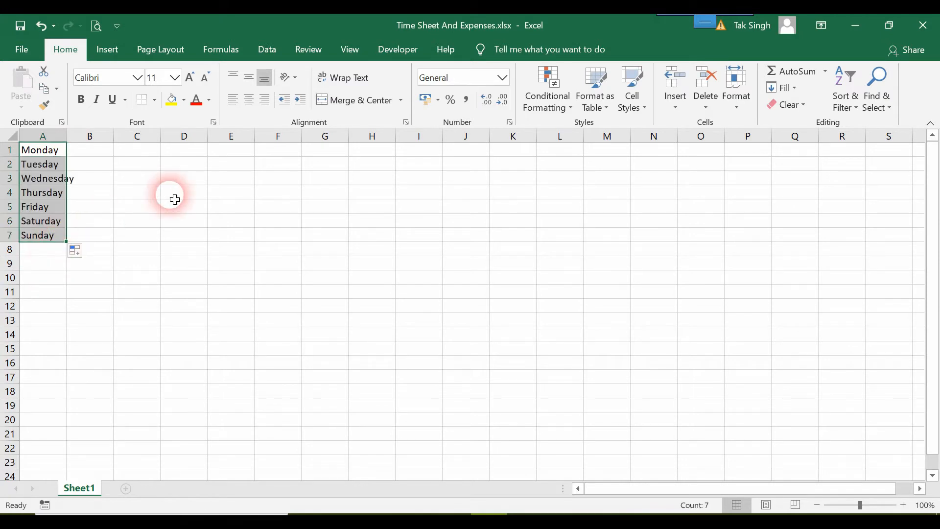
Link C1 to A1 with the formula =A1 and fill the formula down to C7.
click(147, 157)
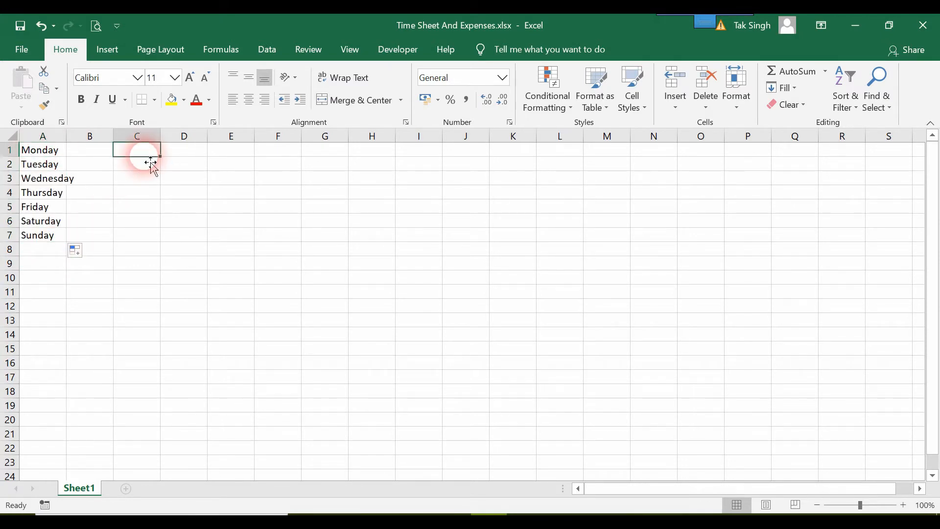
text(=)
key(Left)
key(Left)
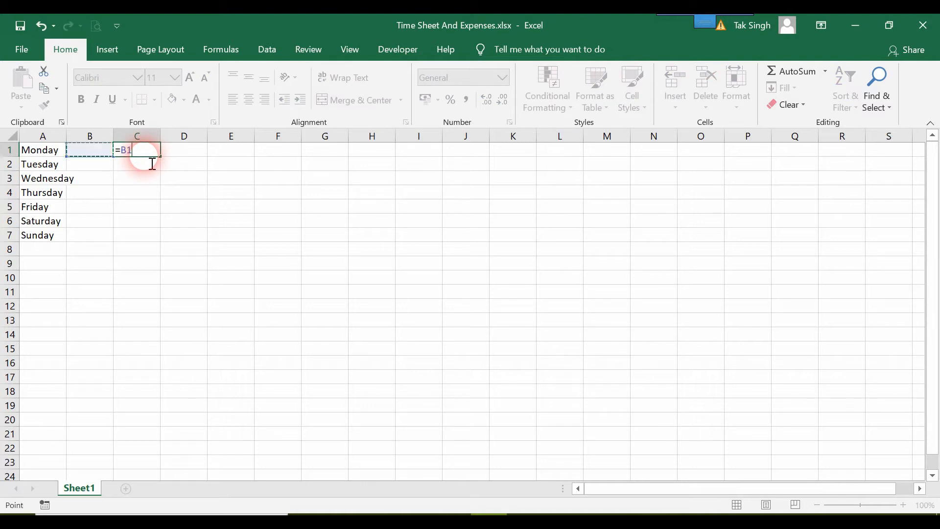
key(Return)
click(149, 152)
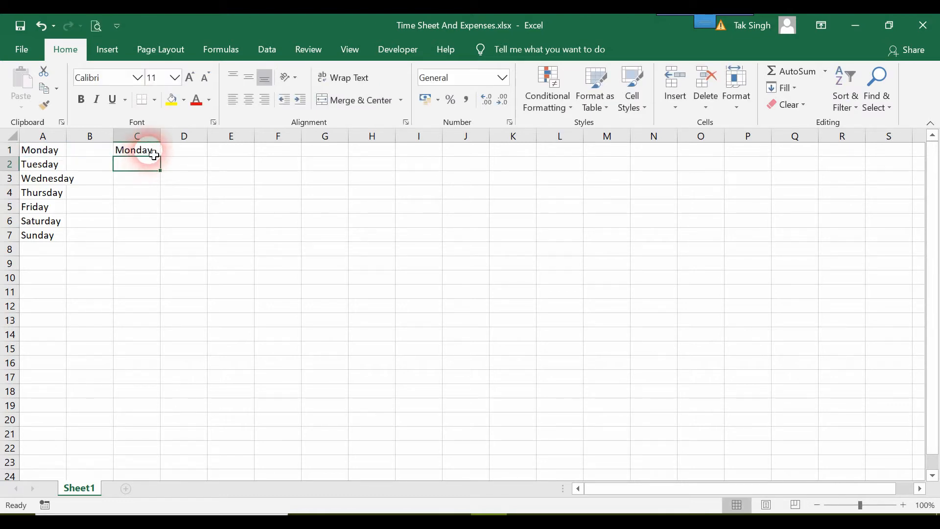
mouse_move(160, 156)
mouse_down()
mouse_move(174, 261)
mouse_move(168, 240)
mouse_up()
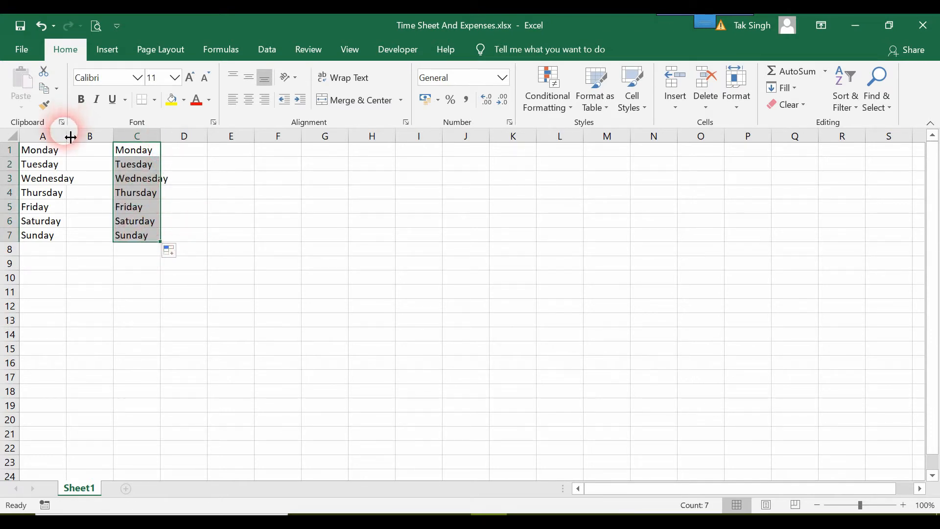
Widen columns A and C so the longest weekday name fits.
drag(71, 141, 77, 141)
drag(171, 141, 180, 147)
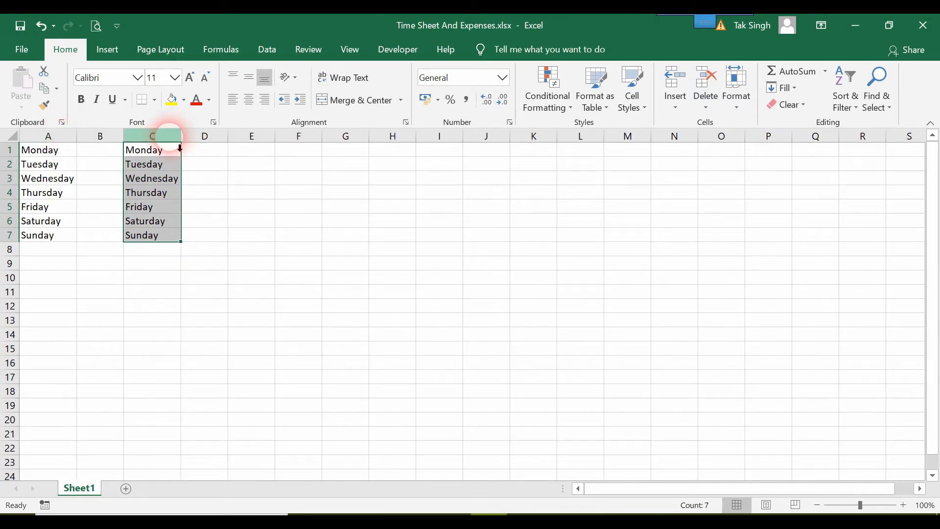
click(262, 206)
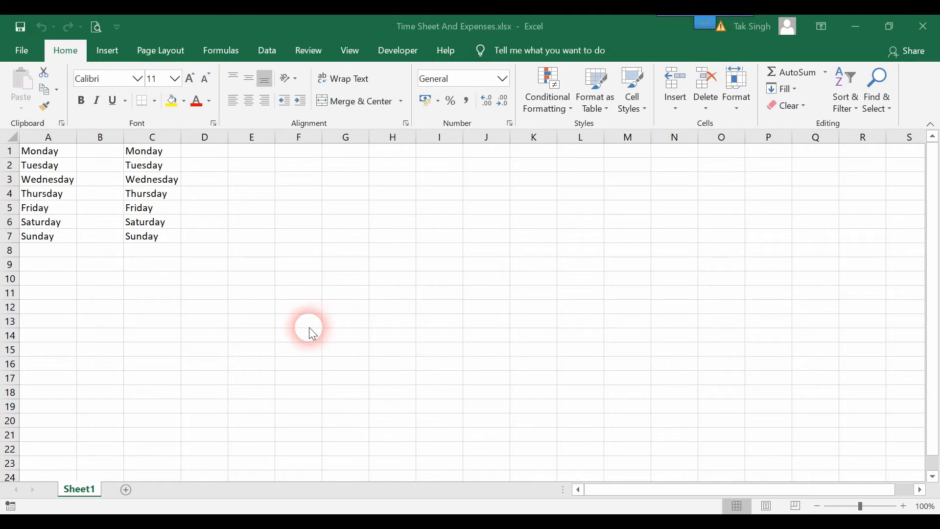
Add a second worksheet, return to Sheet1 and open the workbook in a new window.
click(126, 490)
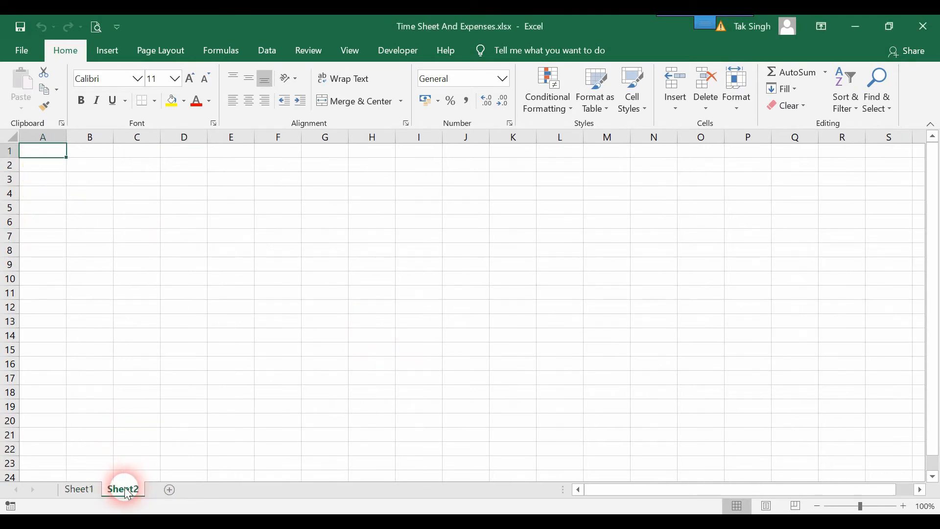
click(76, 490)
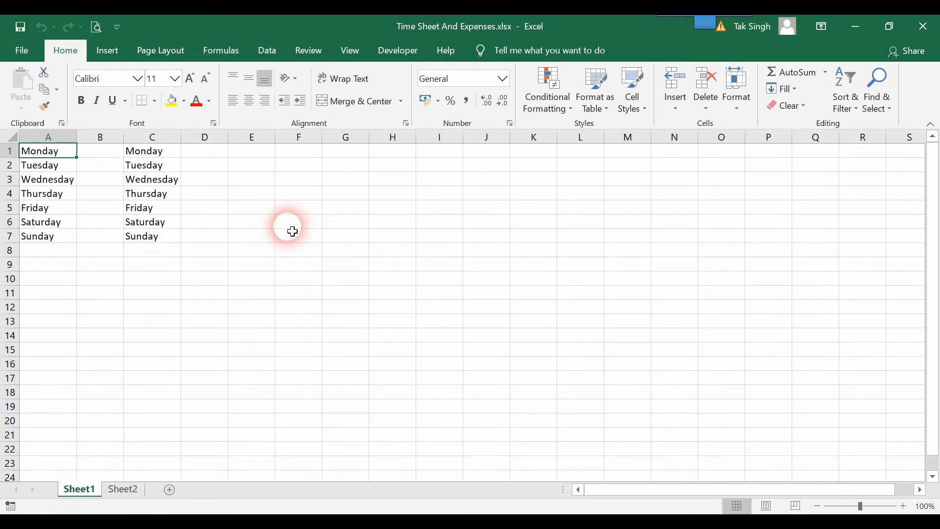
click(359, 60)
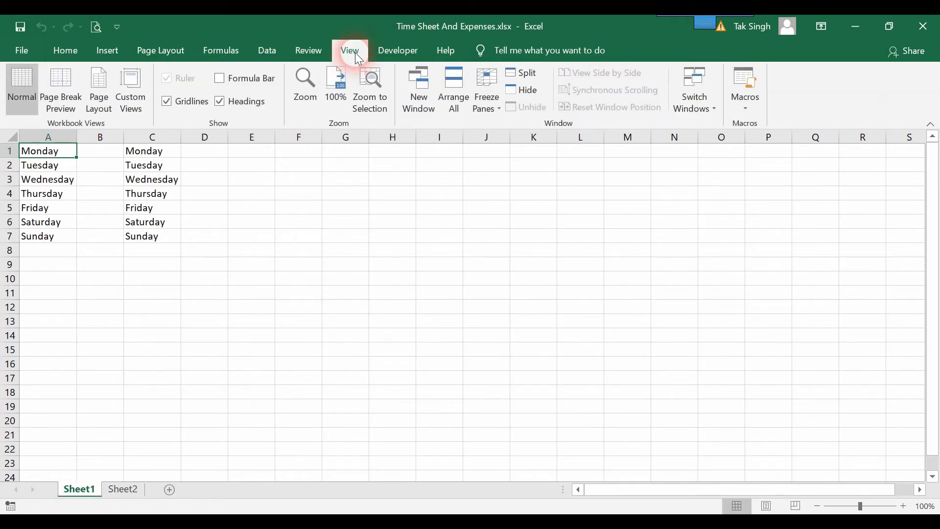
click(413, 98)
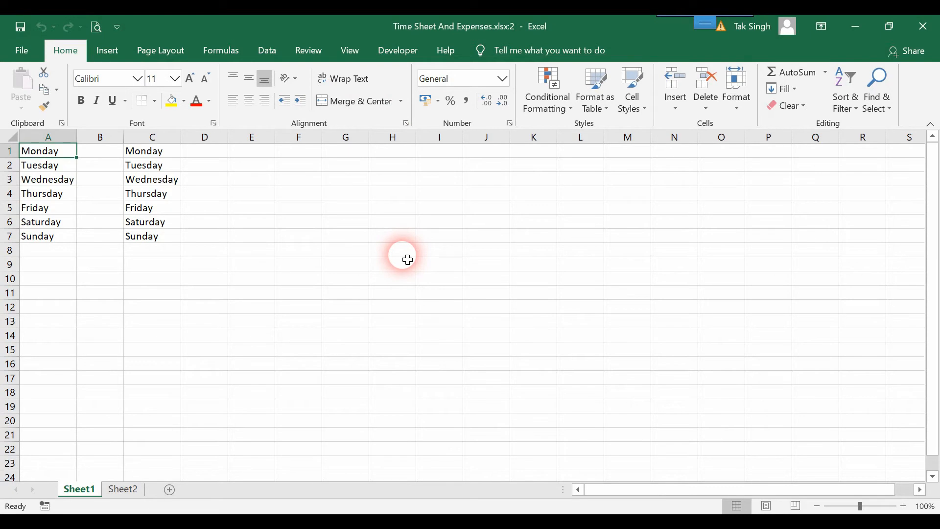
From the workbook's first window, view both windows side by side and reset their positions.
key(alt+Tab)
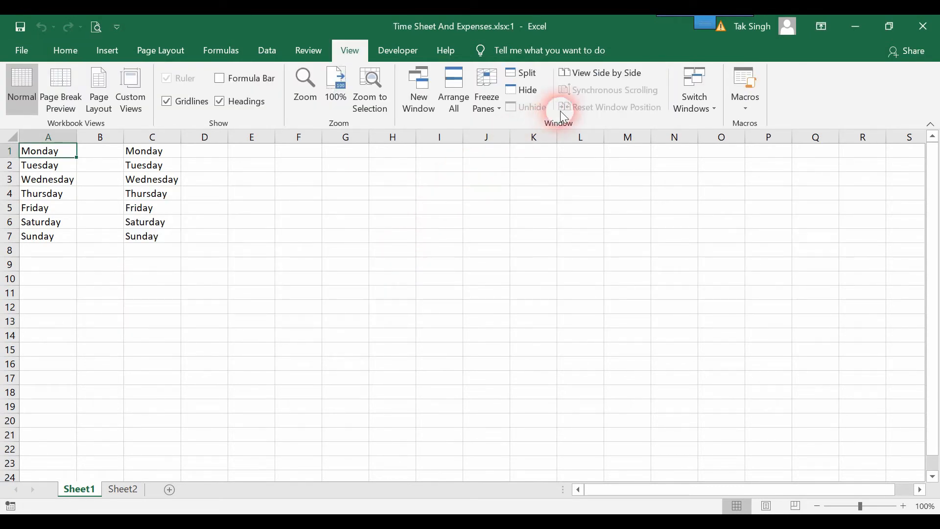
click(618, 74)
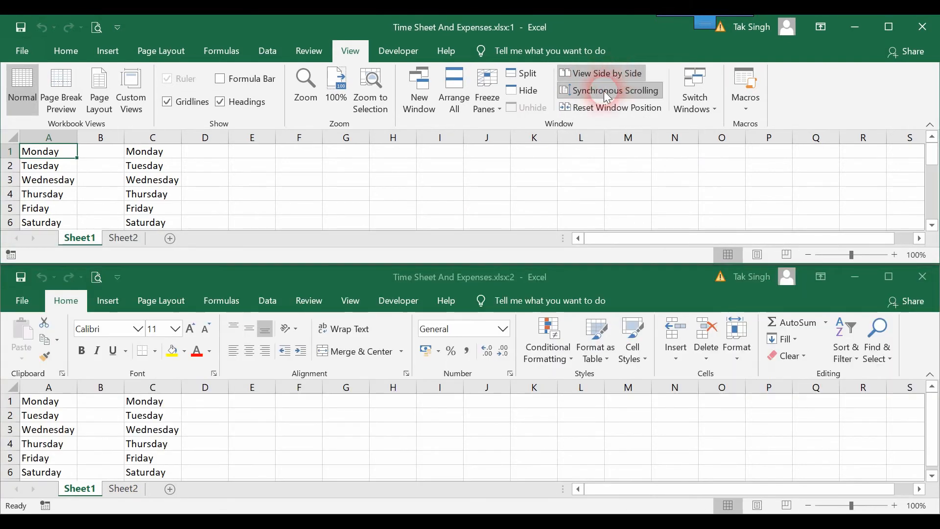
click(596, 109)
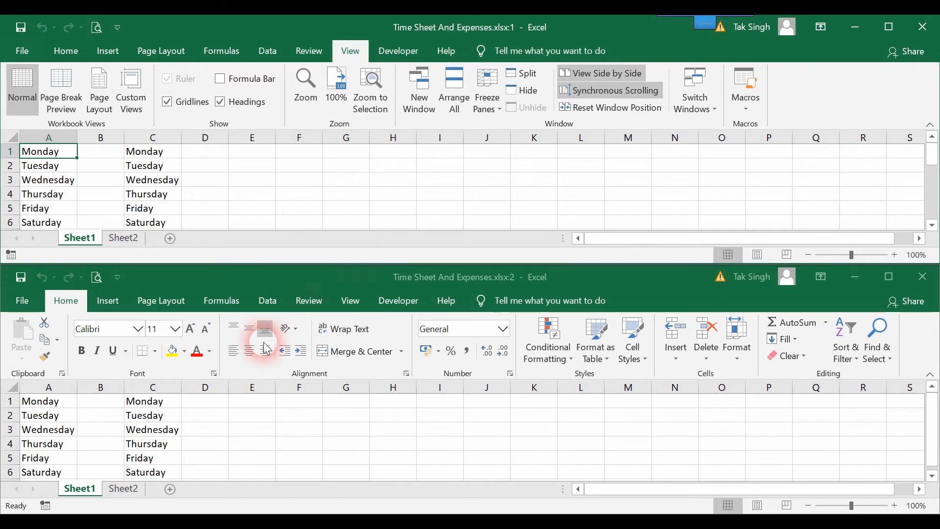
Display Sheet2 in the workbook's second window and link its cell A1 to Sheet1 with =Sheet1!A1.
click(122, 489)
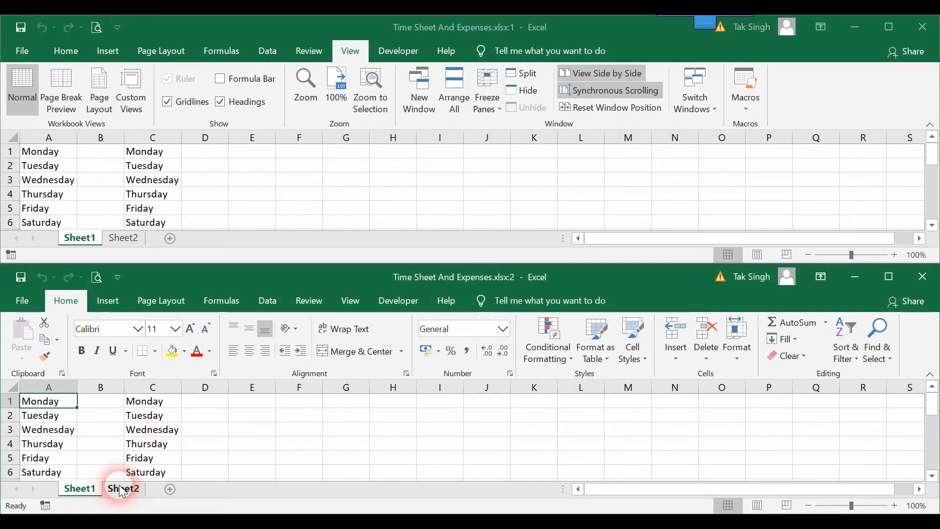
click(122, 490)
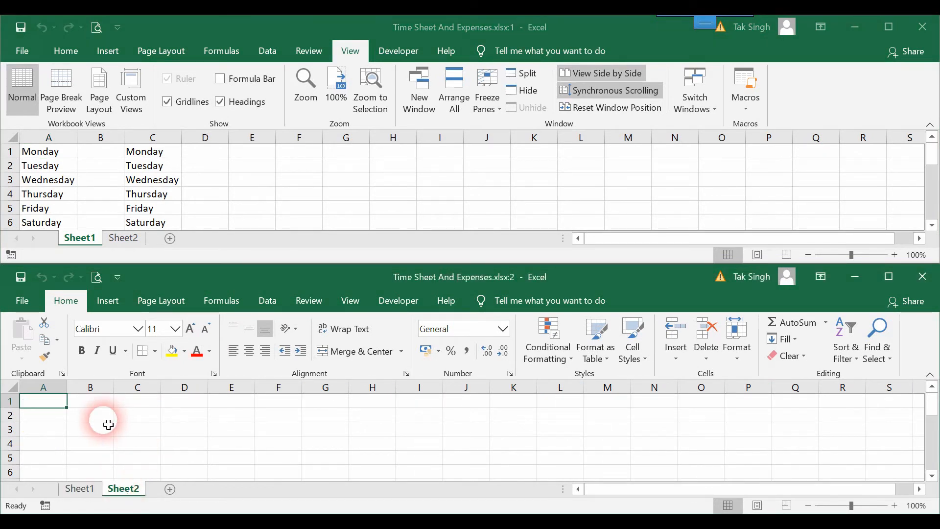
text(=)
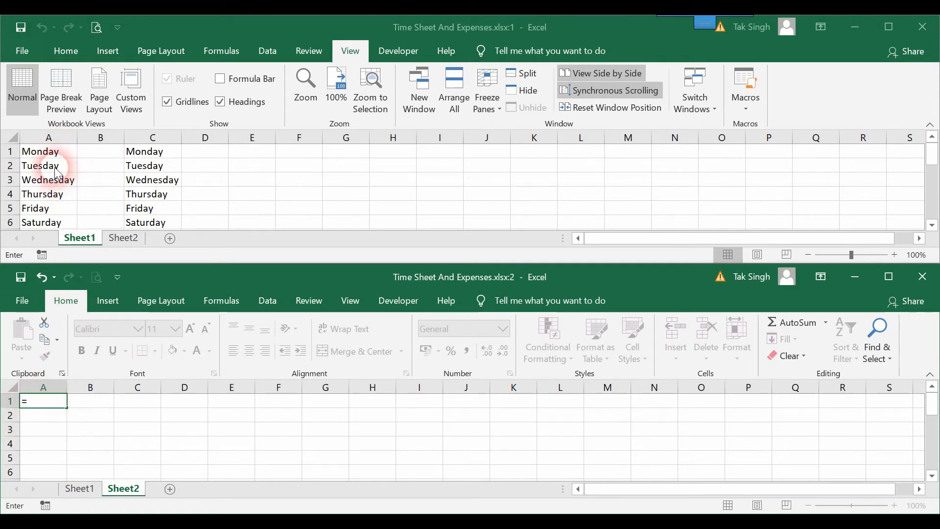
click(55, 152)
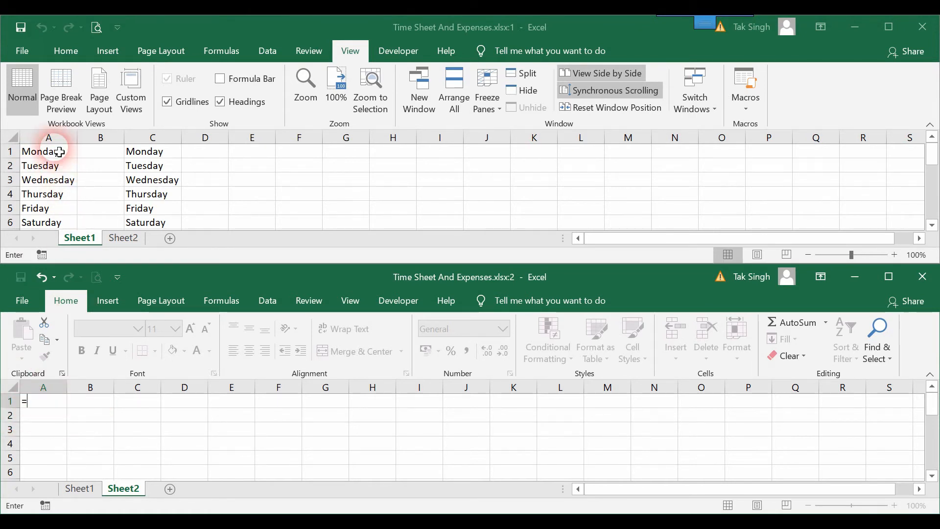
click(59, 159)
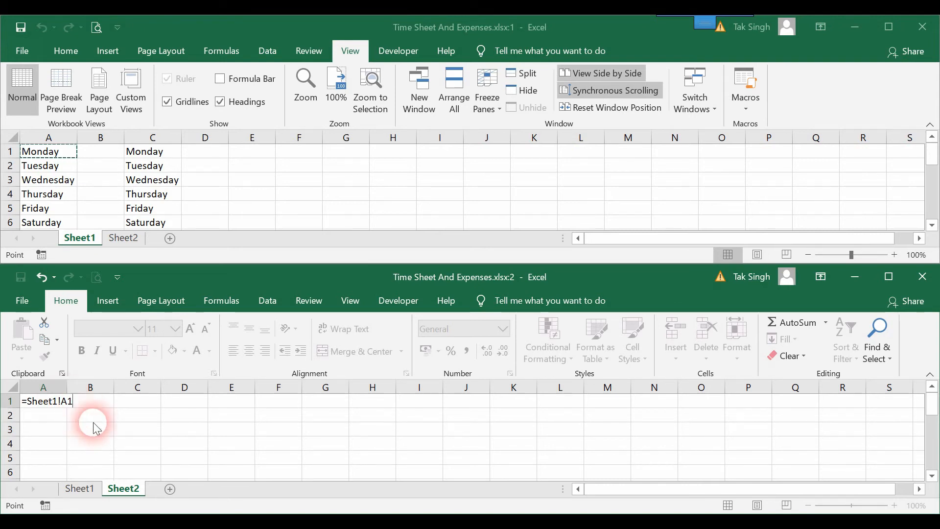
key(Return)
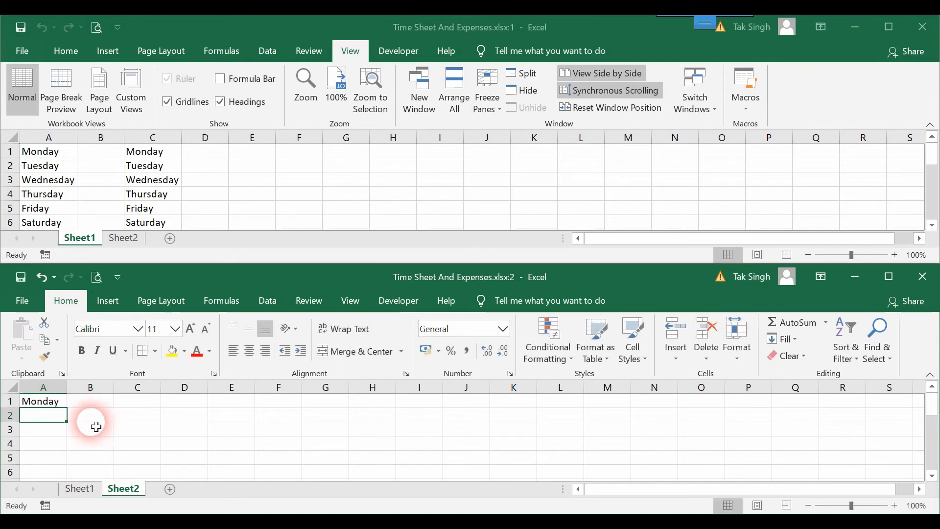
Fill the Sheet2 link formula from A1 down to A7 and widen column A to fit the weekday names.
click(63, 405)
drag(67, 408, 62, 453)
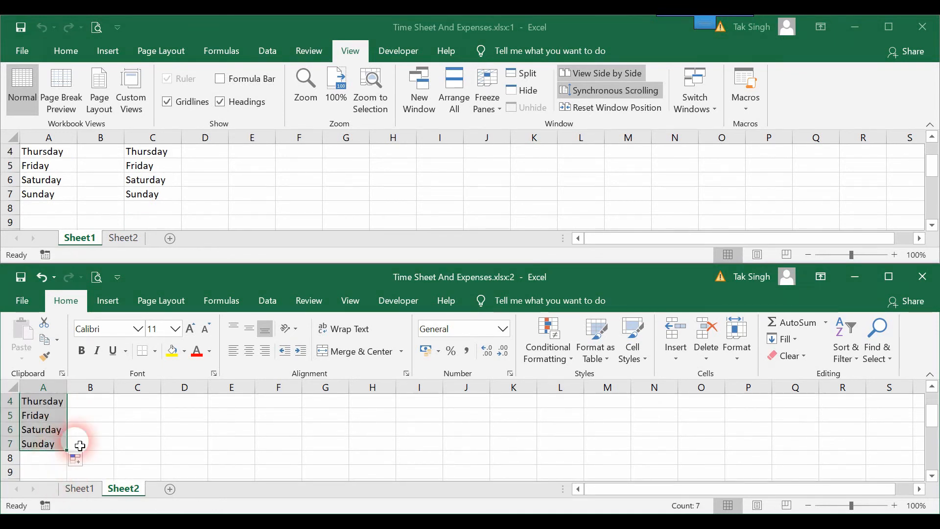
scroll(142, 437, up, 1)
click(145, 430)
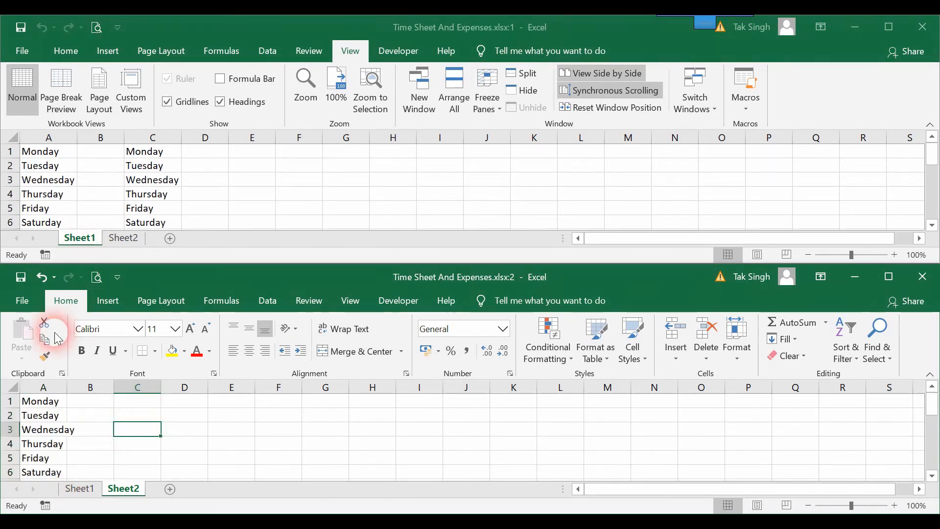
drag(79, 397, 77, 395)
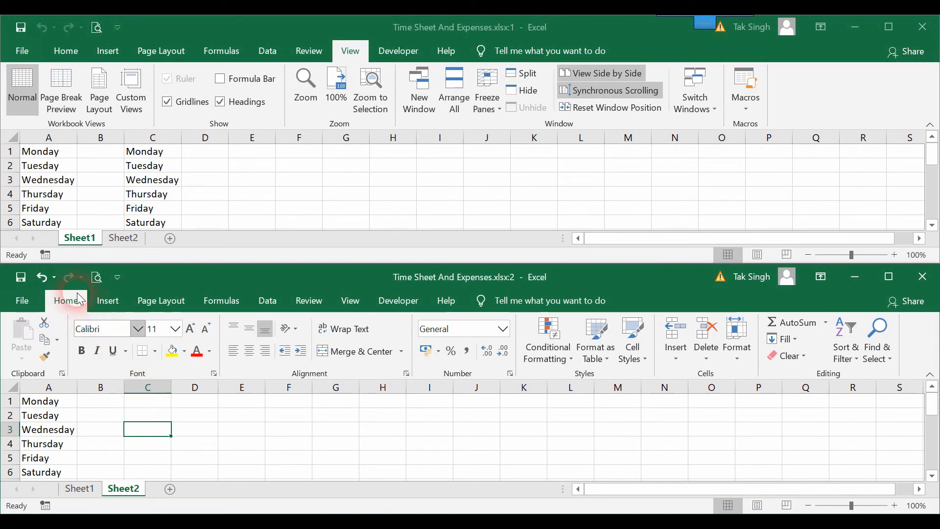
Replace Thursday in cell A4 of Sheet1 with Mobiles.
click(62, 199)
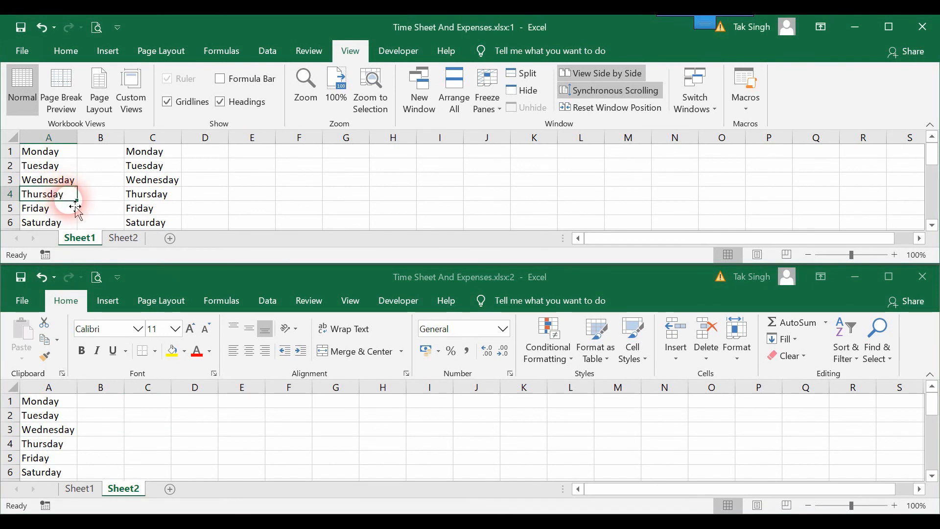
double_click(72, 201)
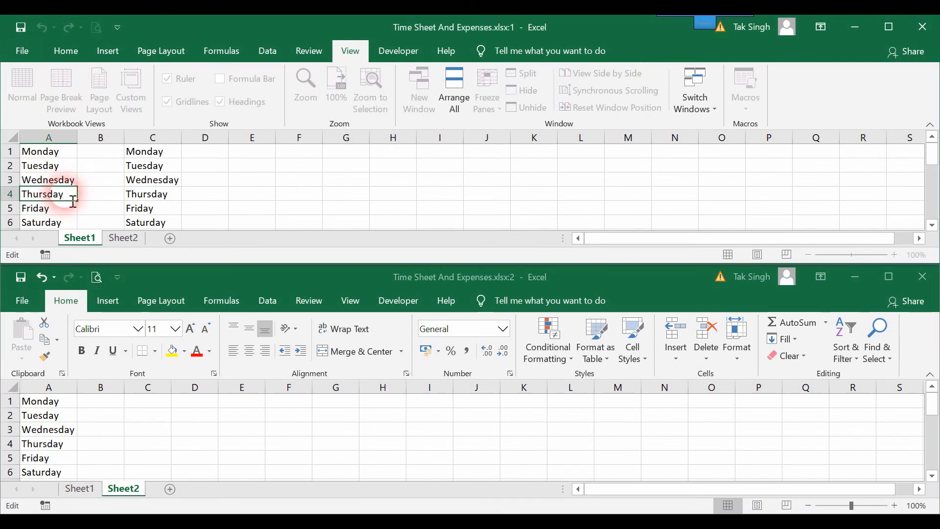
key(BackSpace)
key(BackSpace)
key(BackSpace)
key(BackSpace)
key(BackSpace)
key(BackSpace)
key(BackSpace)
key(BackSpace)
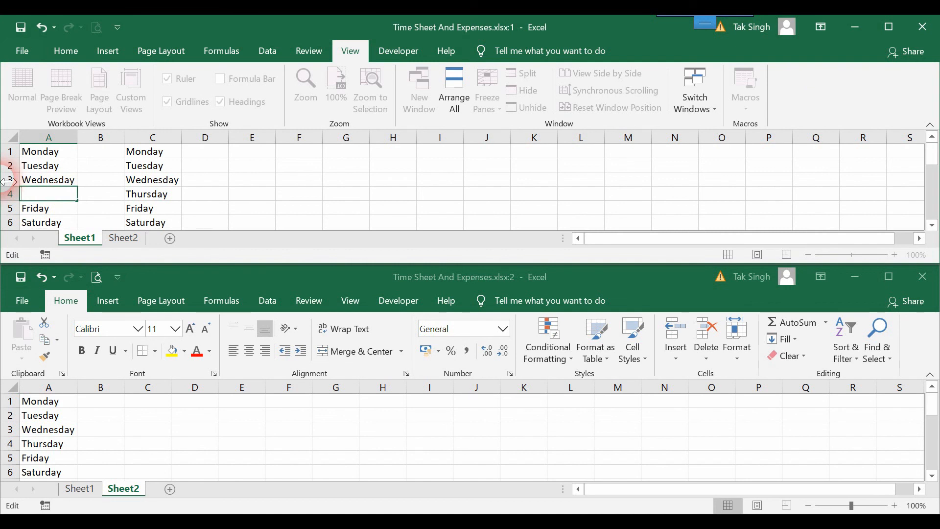
text(Mobiles)
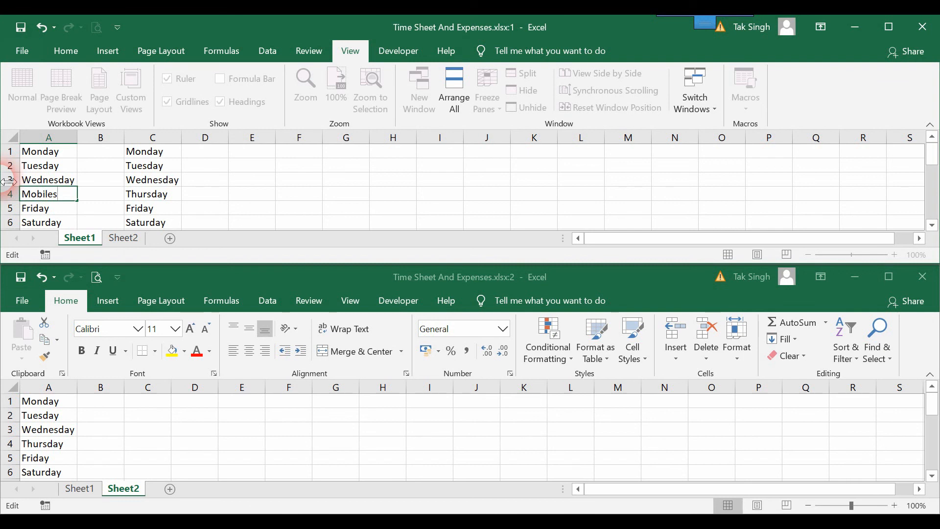
key(Return)
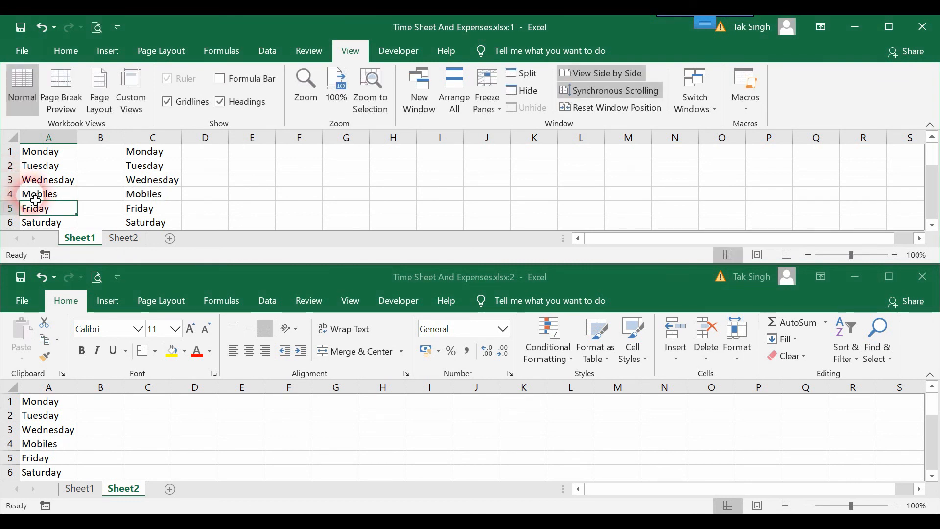